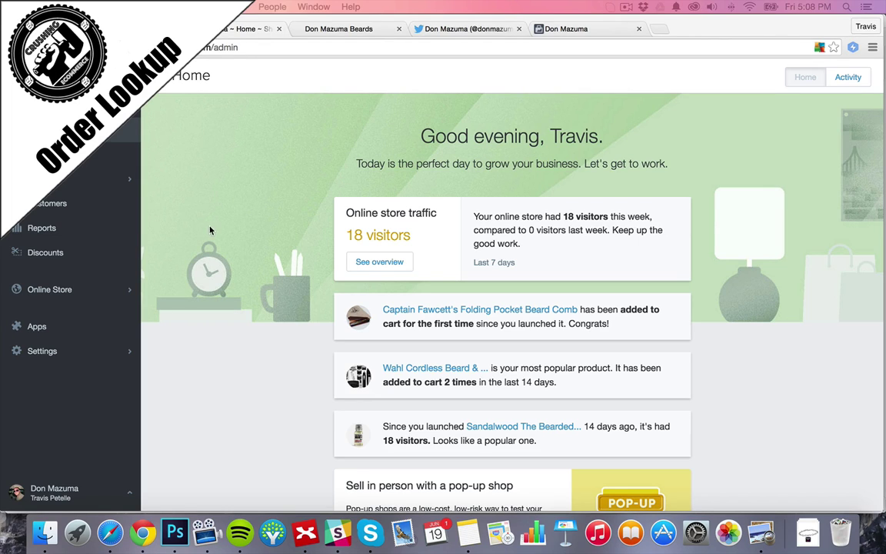
Show the Apps page listing the store's five installed apps, including Product Reviews
left_click(50, 328)
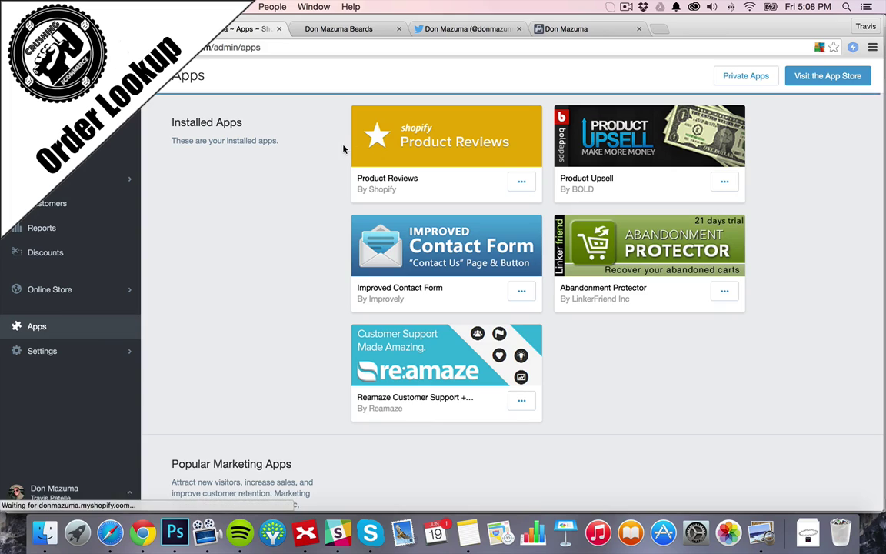
Search the App Store for 'order look' and open the Order Lookup App listing
left_click(827, 77)
left_click(610, 185)
type("order lookup")
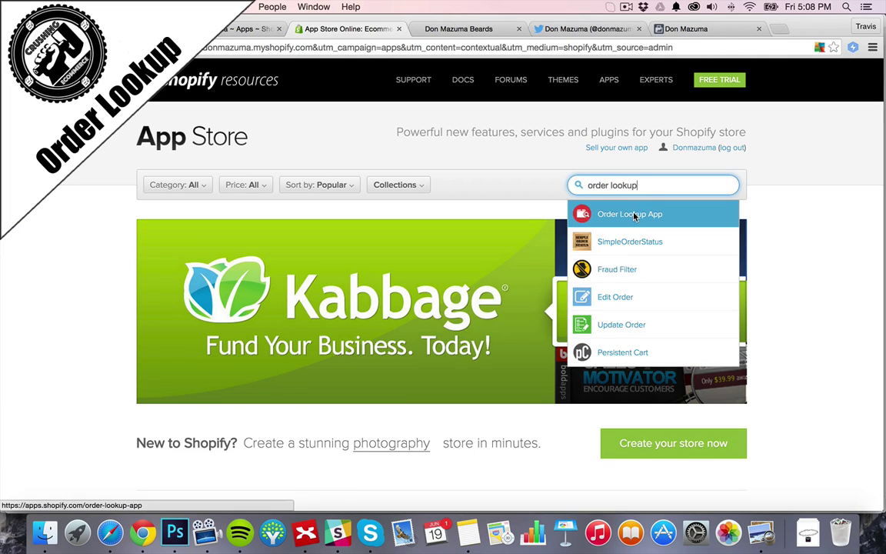
left_click(648, 213)
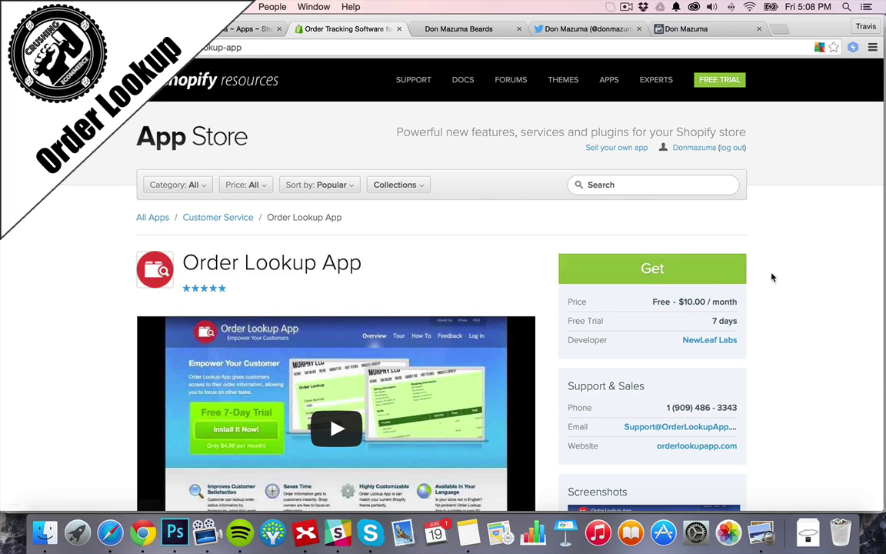
scroll(757, 285, "down", 3)
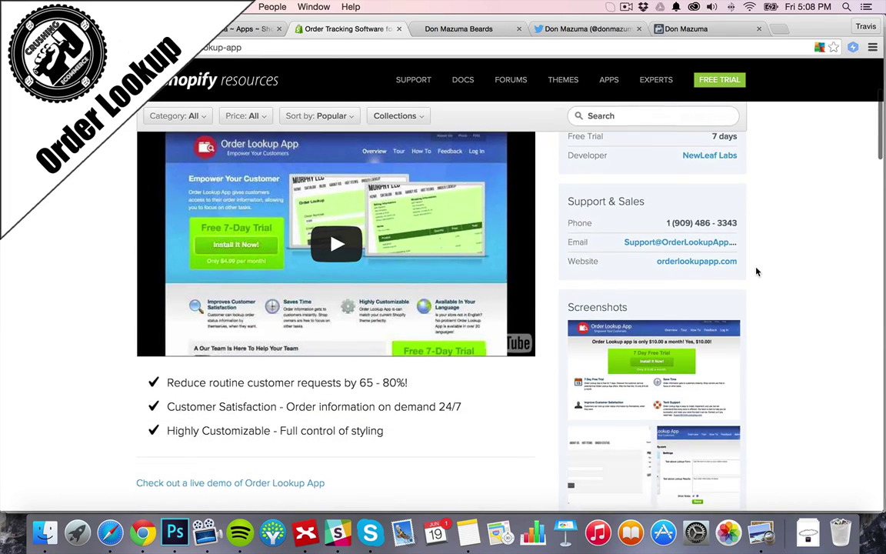
scroll(755, 271, "up", 4)
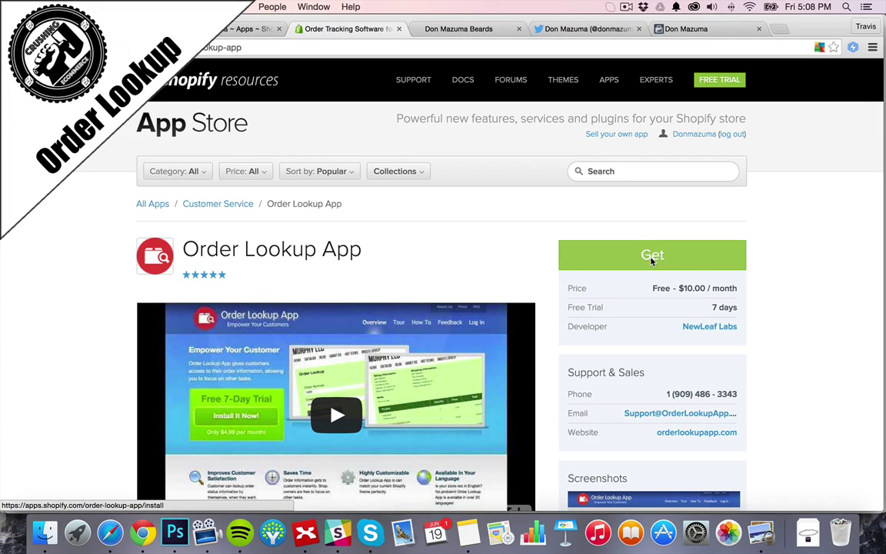
Install Order Lookup App on the store and approve its $10.00 monthly charge
left_click(651, 258)
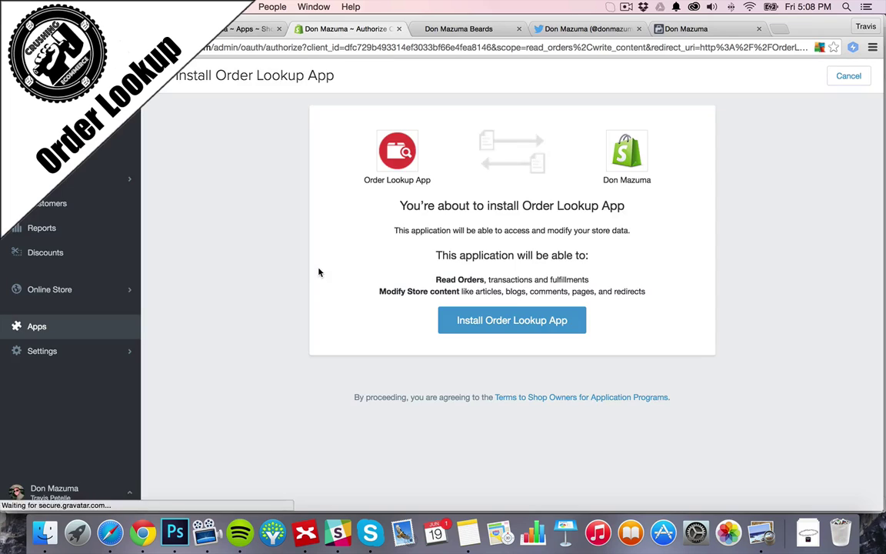
left_click(498, 323)
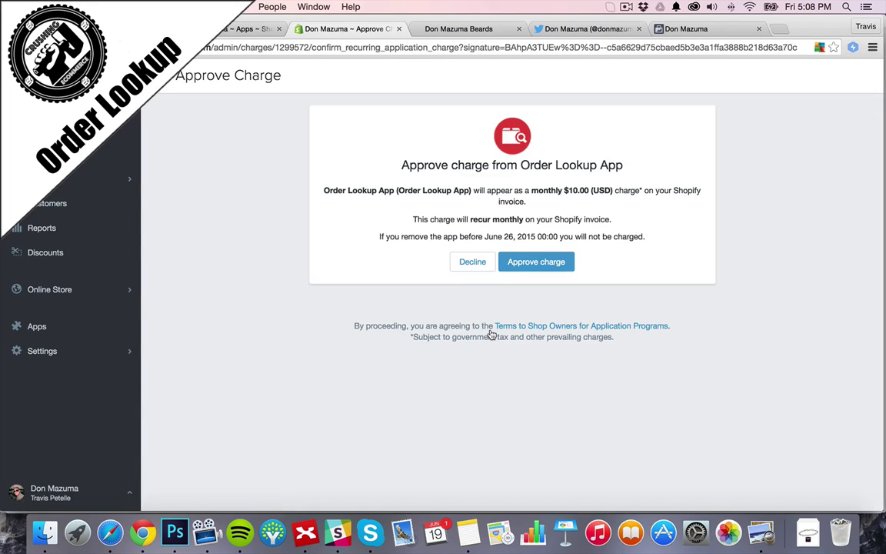
left_click(559, 260)
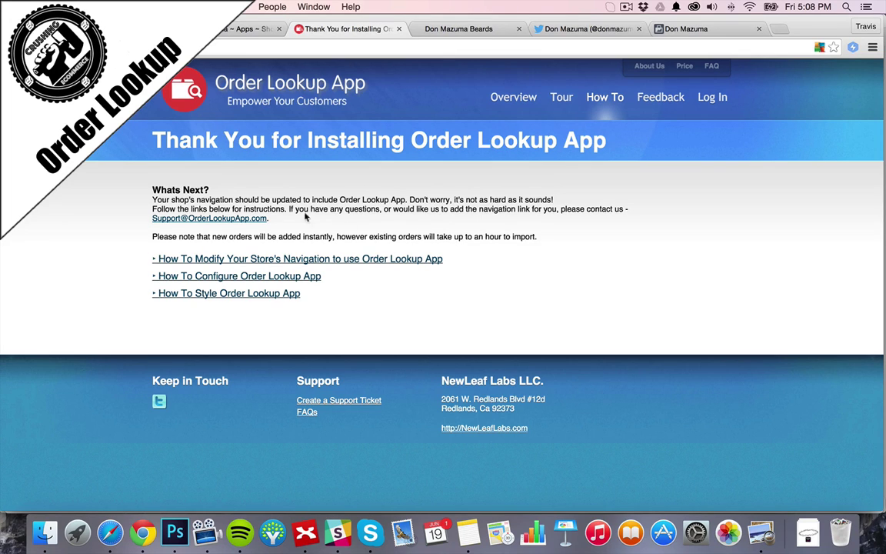
Read through the 'How To Modify Your Store's Navigation' guide
left_click(277, 262)
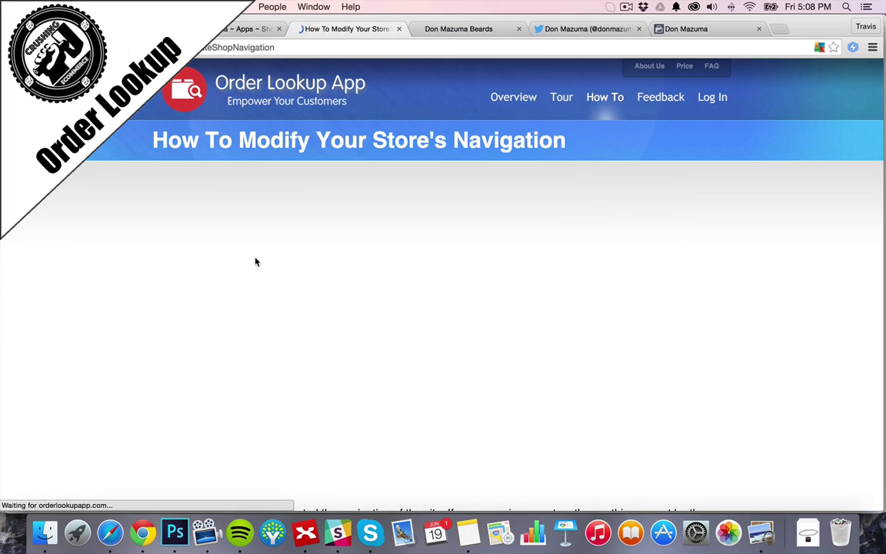
scroll(86, 215, "down", 8)
scroll(87, 215, "up", 5)
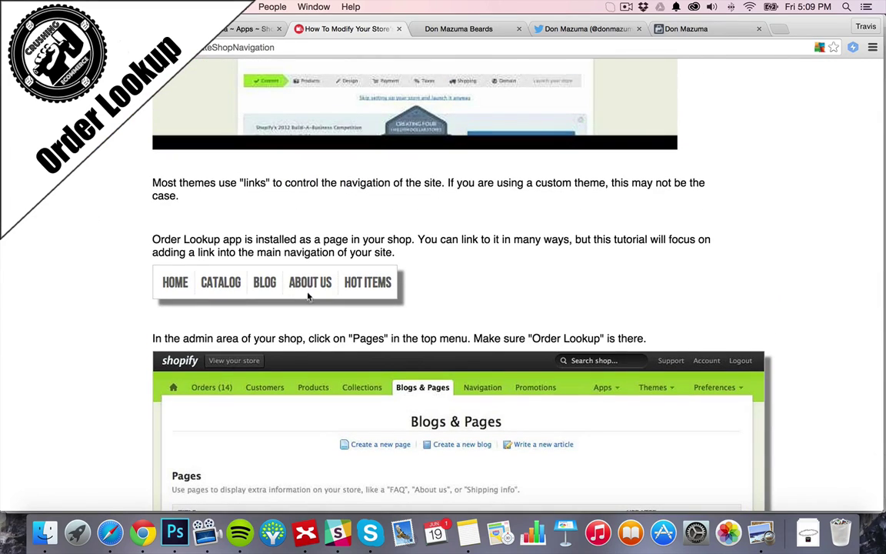
scroll(89, 277, "down", 10)
scroll(97, 270, "down", 8)
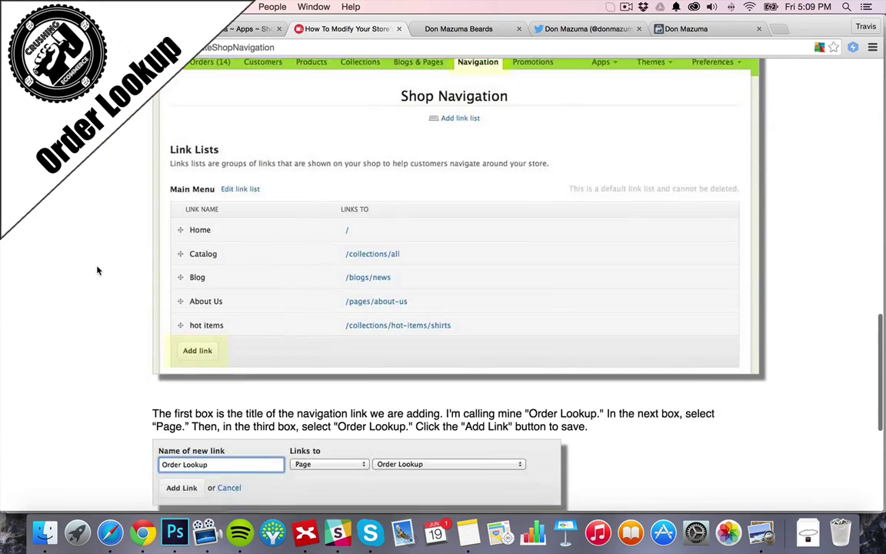
scroll(97, 269, "down", 3)
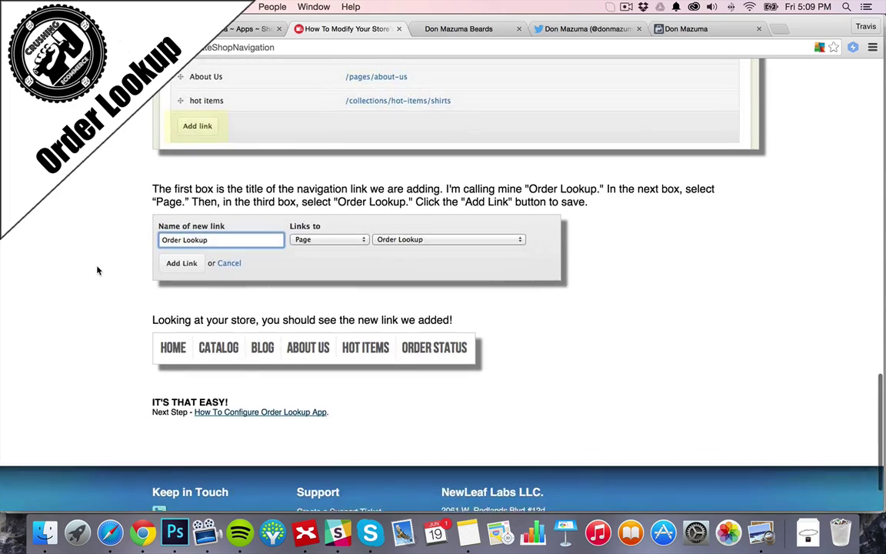
scroll(98, 269, "up", 10)
scroll(100, 268, "up", 11)
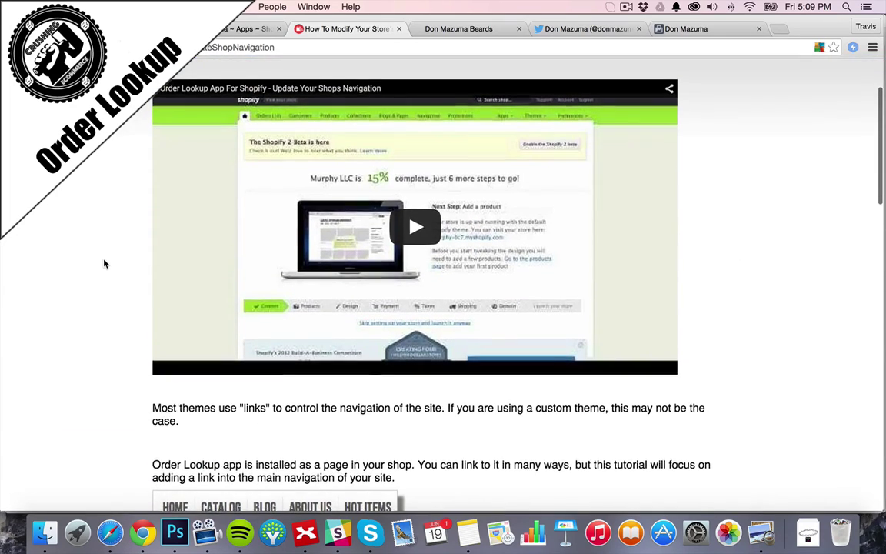
scroll(104, 263, "up", 3)
Visit the Overview and How To pages, then return to Shopify's installed apps list
left_click(520, 105)
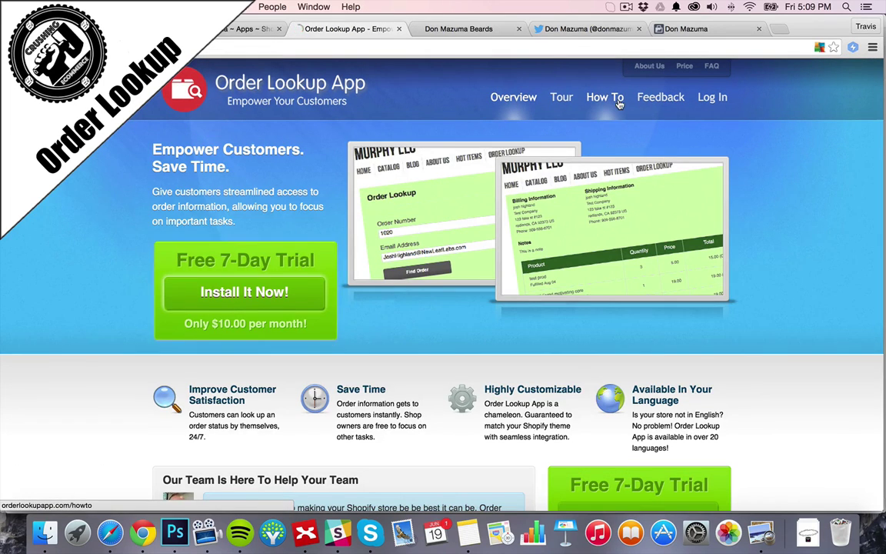
left_click(618, 99)
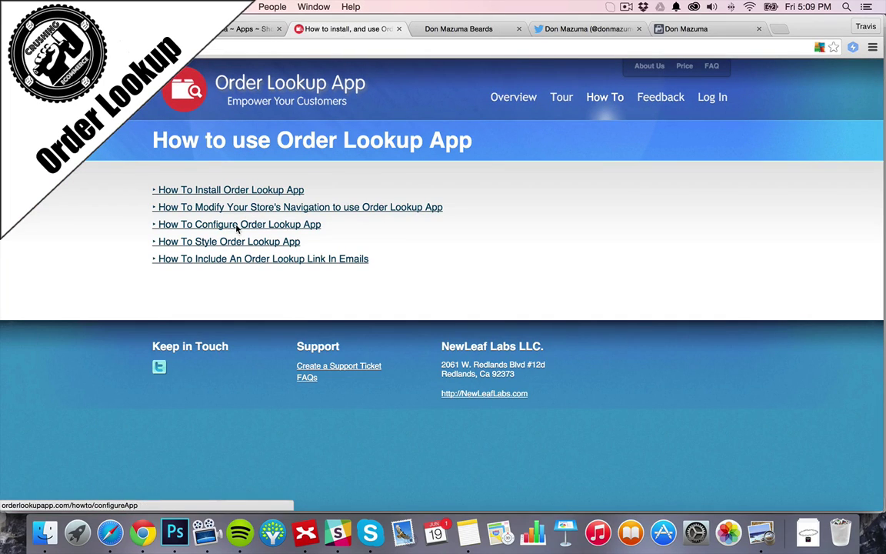
left_click(245, 29)
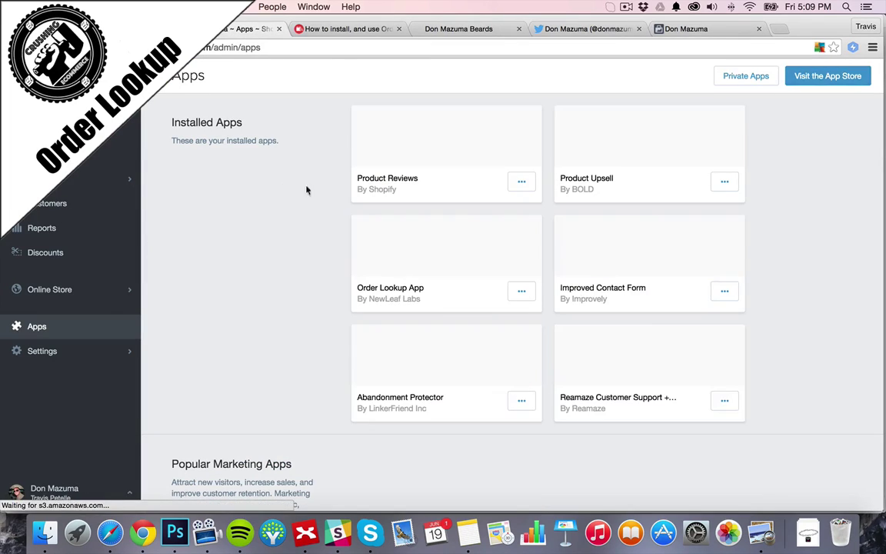
Open the Order Lookup page from Online Store > Pages in its own editor tab
left_click(42, 290)
left_click(61, 155)
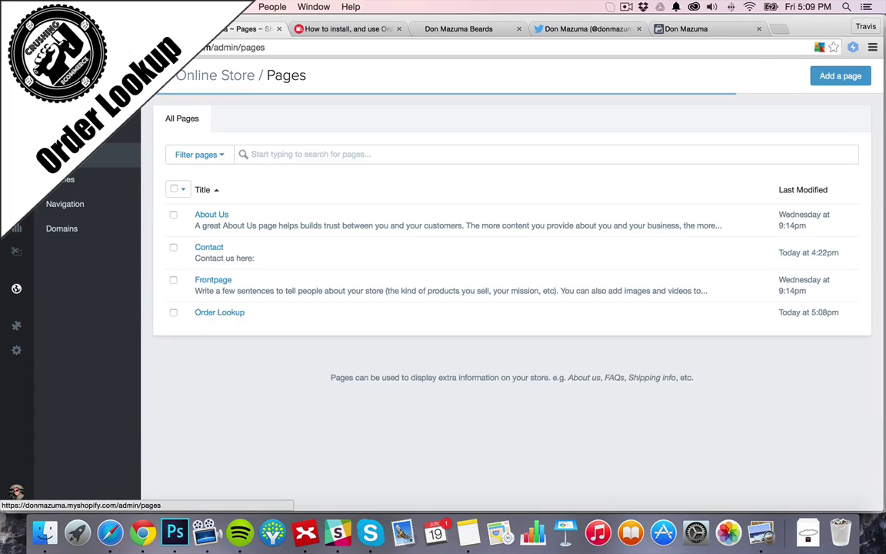
right_click(217, 315)
left_click(262, 317)
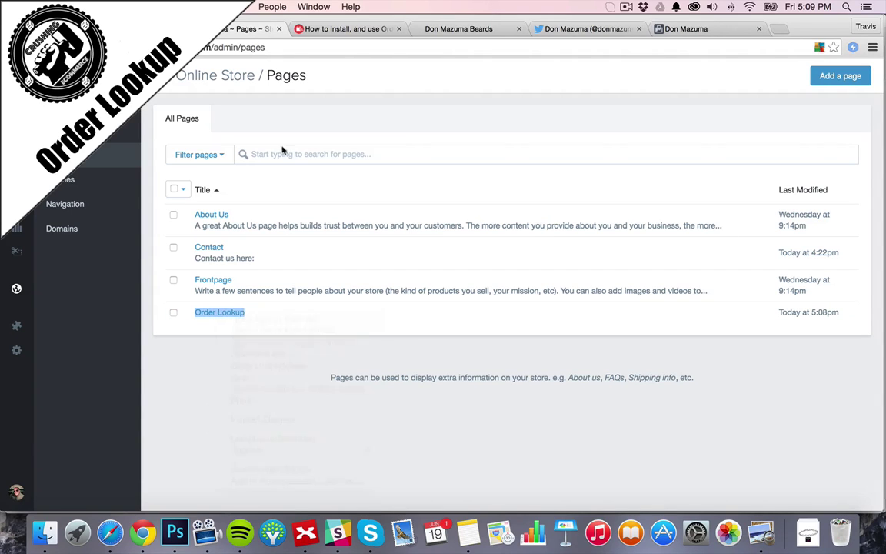
left_click(426, 30)
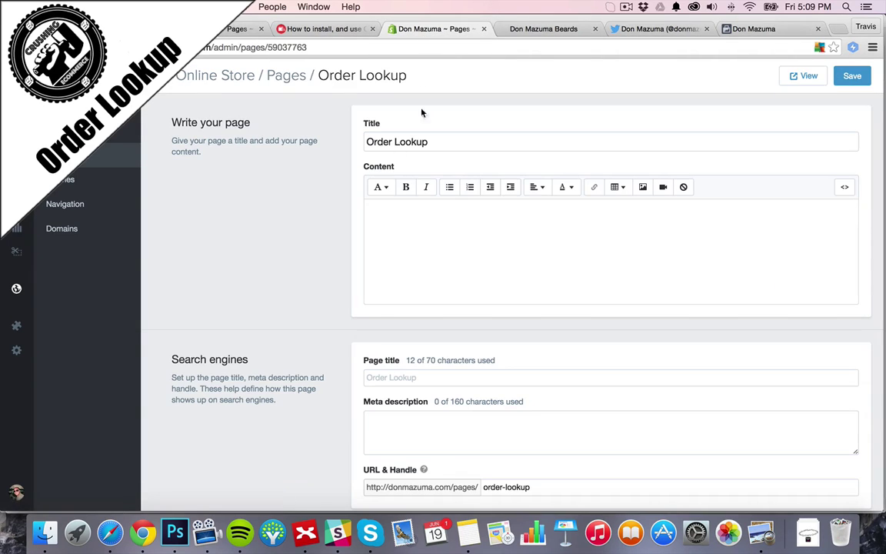
Preview the live Order Lookup form's Order Number and Email Address fields, then return to the editor
left_click(799, 79)
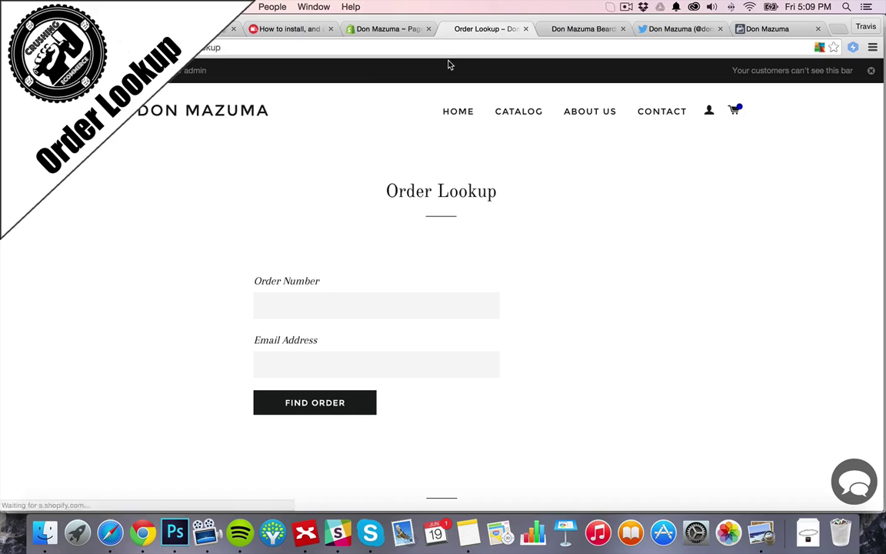
left_click(329, 303)
left_click(327, 363)
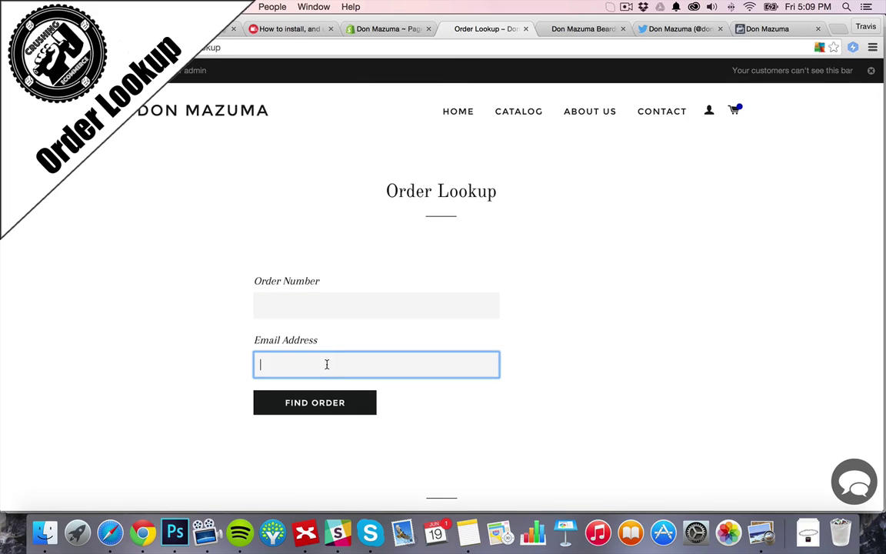
left_click(385, 31)
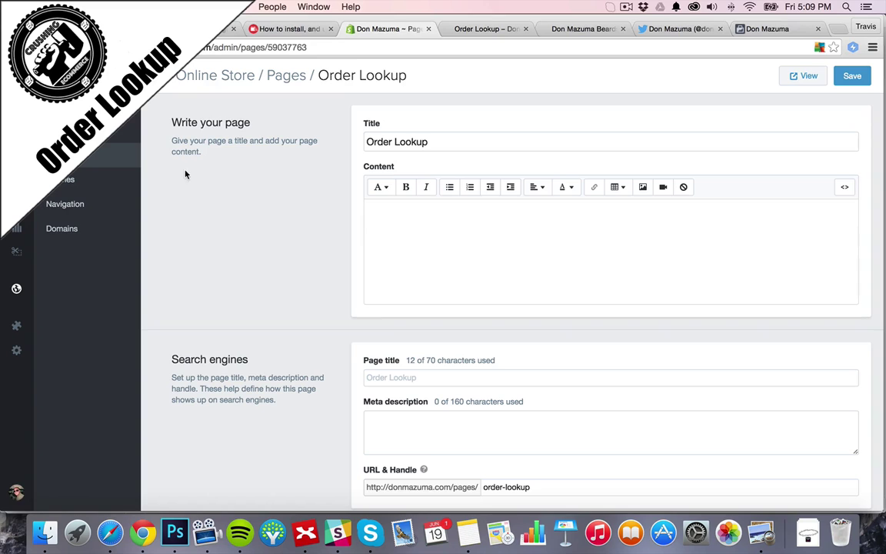
Check the empty Orders list, glance at the live Order Lookup page, and return to Orders
left_click(46, 154)
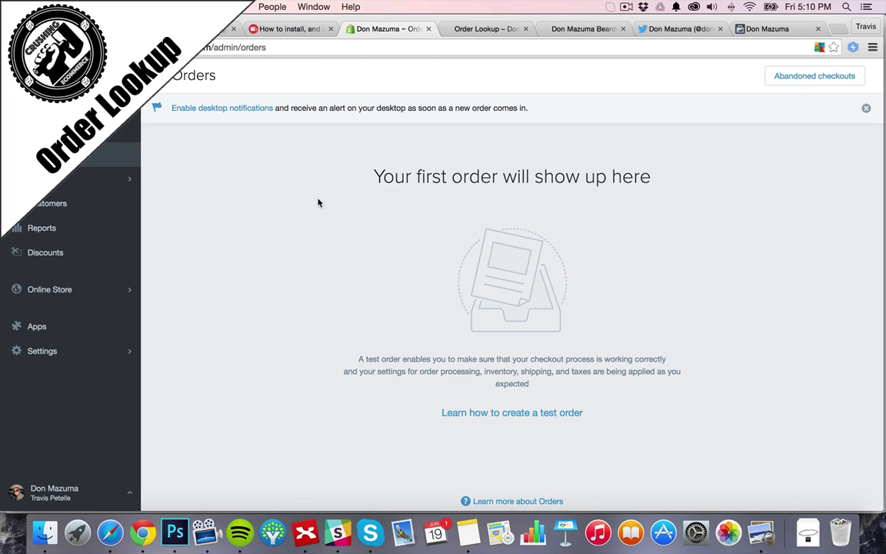
left_click(488, 32)
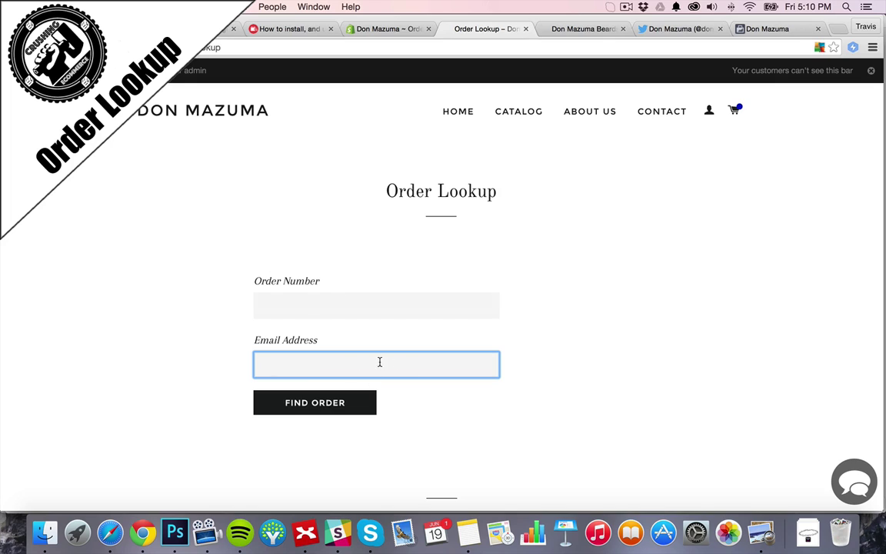
left_click_drag(377, 192, 495, 192)
left_click(469, 183)
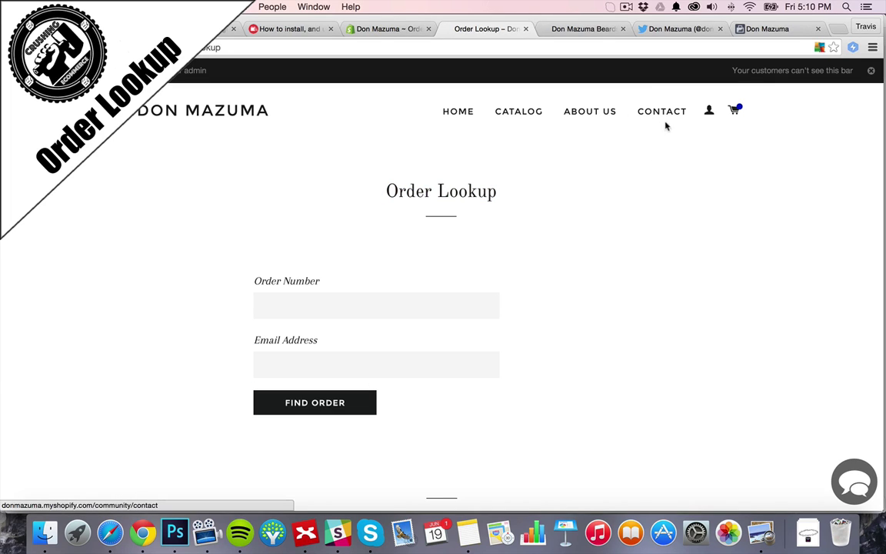
left_click(369, 29)
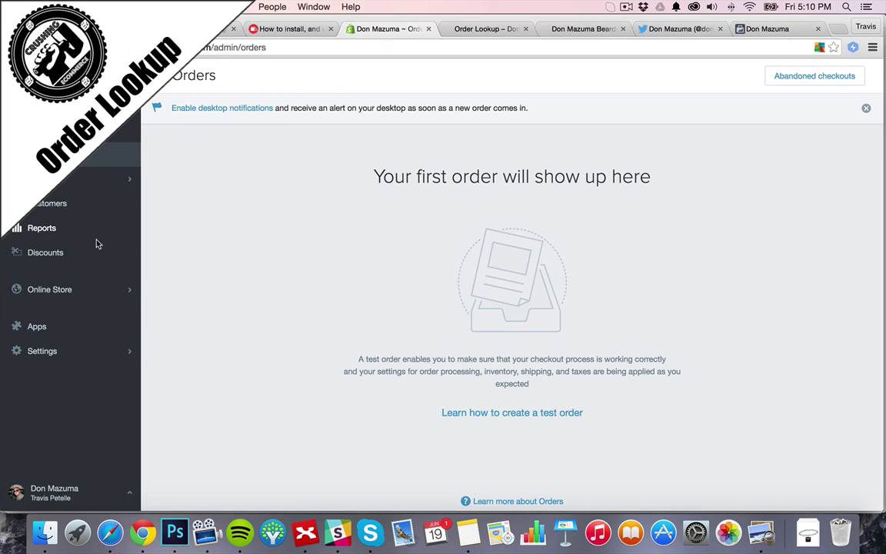
Add a new Main Menu link pointing to the Order Lookup page
left_click(57, 289)
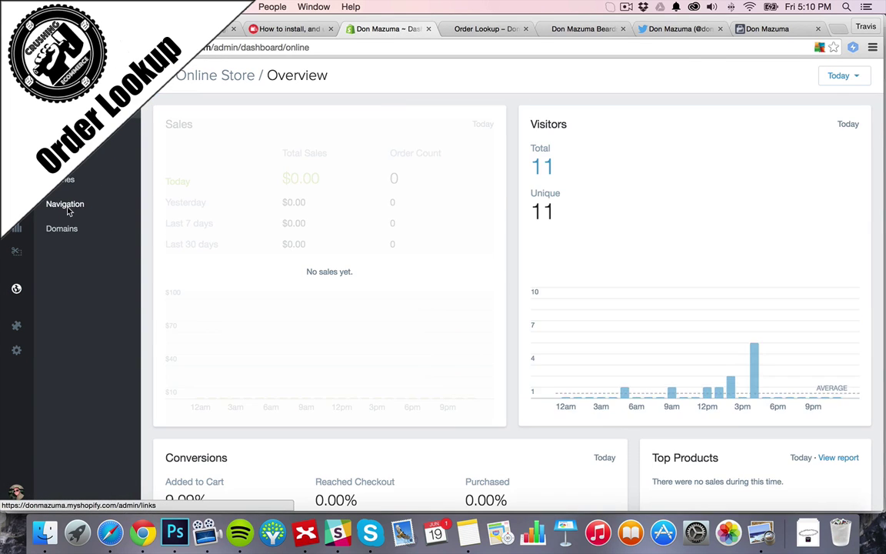
left_click(66, 205)
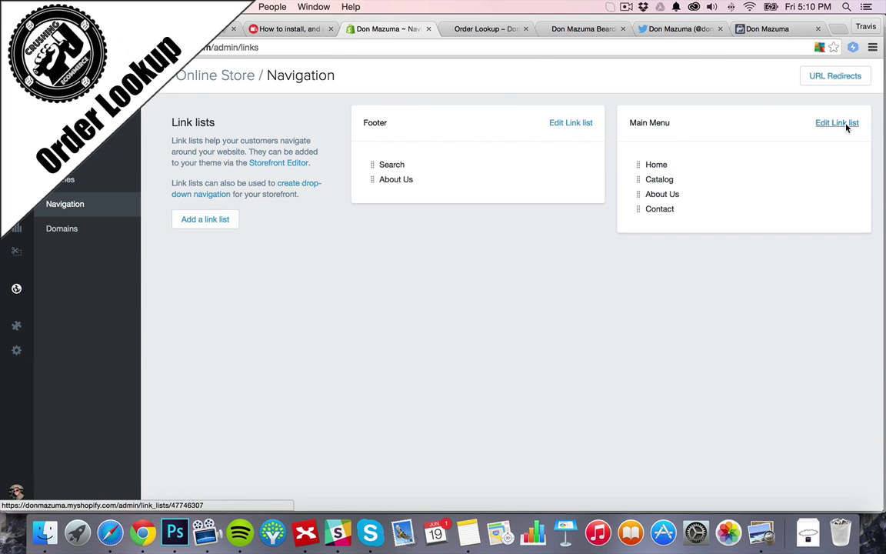
left_click(845, 126)
left_click(210, 301)
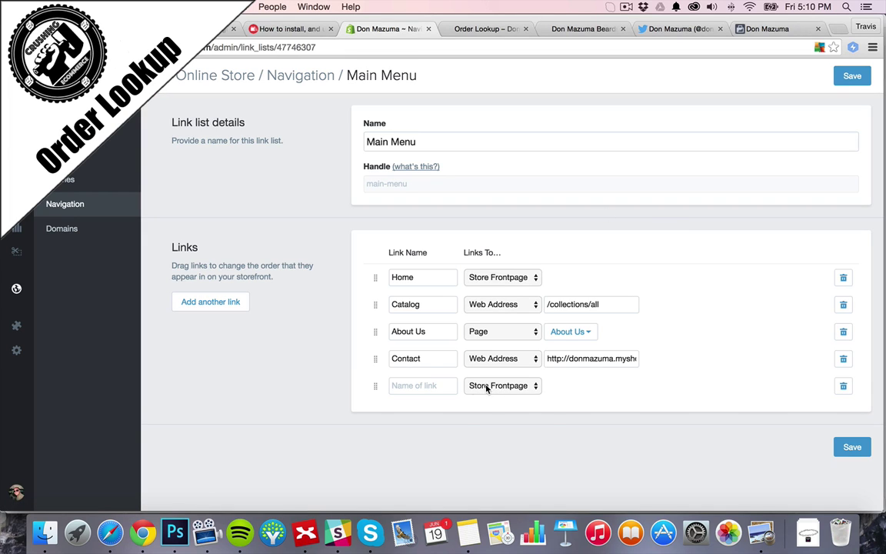
left_click(487, 389)
left_click(480, 432)
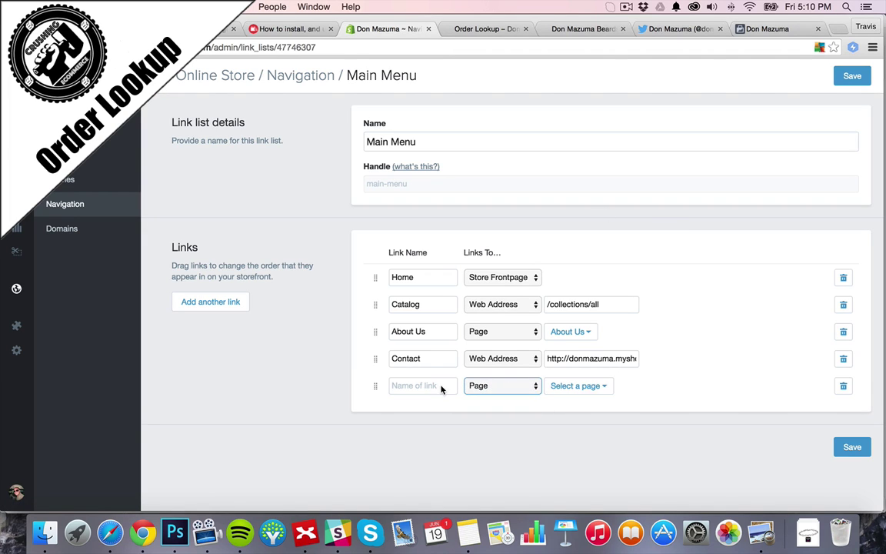
left_click(575, 385)
left_click(569, 474)
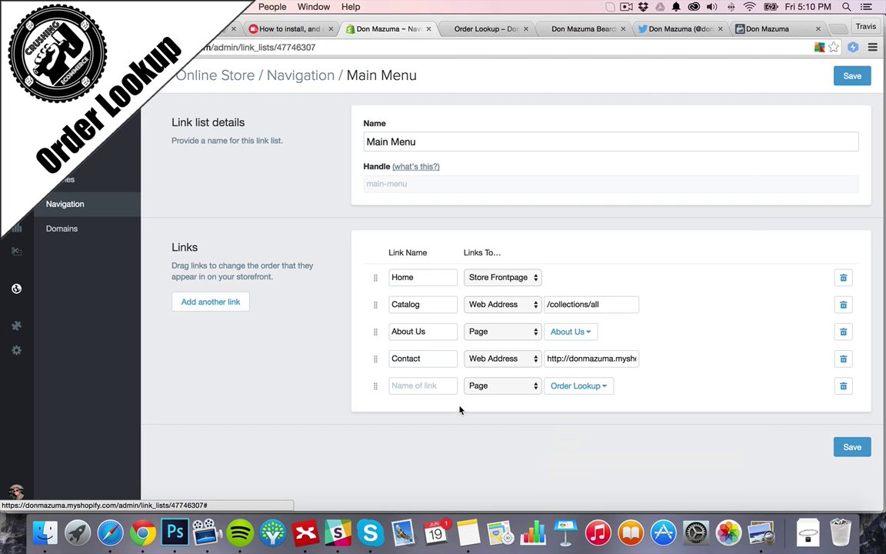
Name the link Order Lookup, move it above Contact, and save the menu
left_click(433, 387)
type("Lookup O")
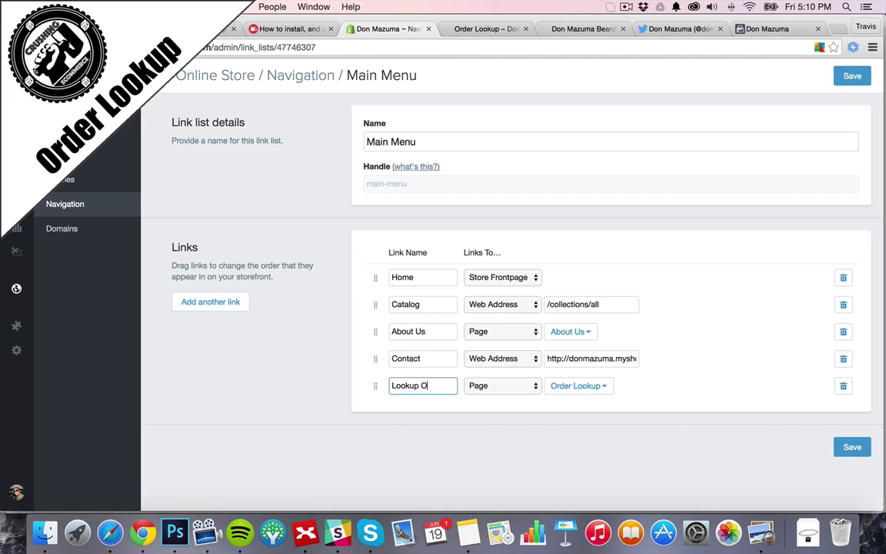
type("o")
key("BackSpace")
key("BackSpace")
type("O")
left_click_drag(376, 385, 376, 357)
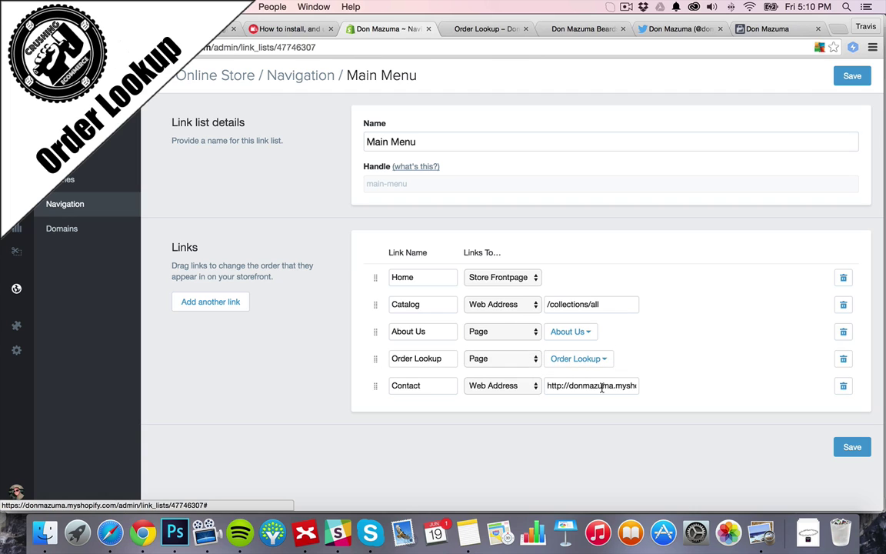
left_click(855, 447)
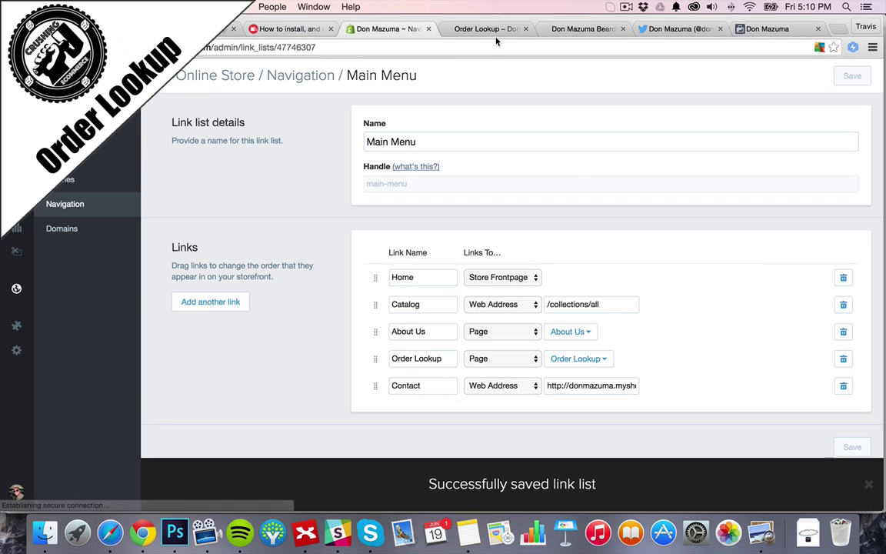
left_click(490, 32)
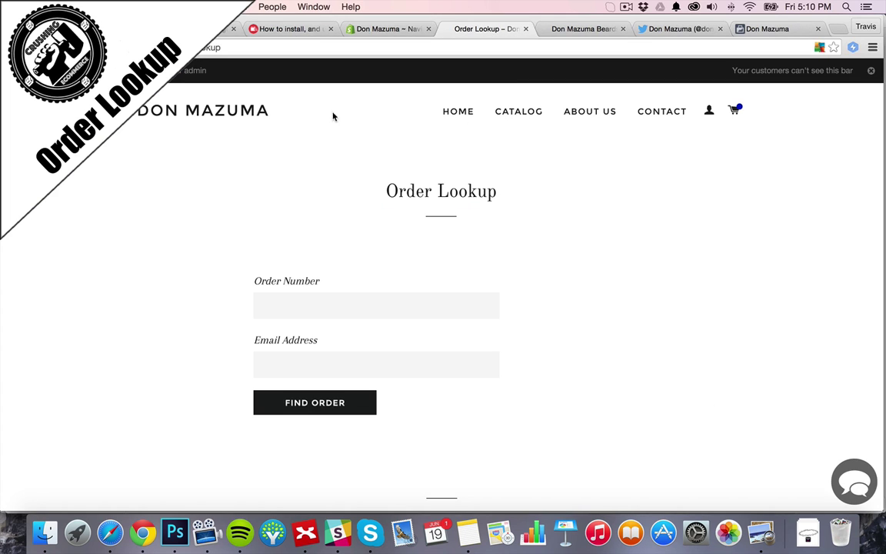
Check the storefront side menu for the new Order Lookup link
left_click(461, 112)
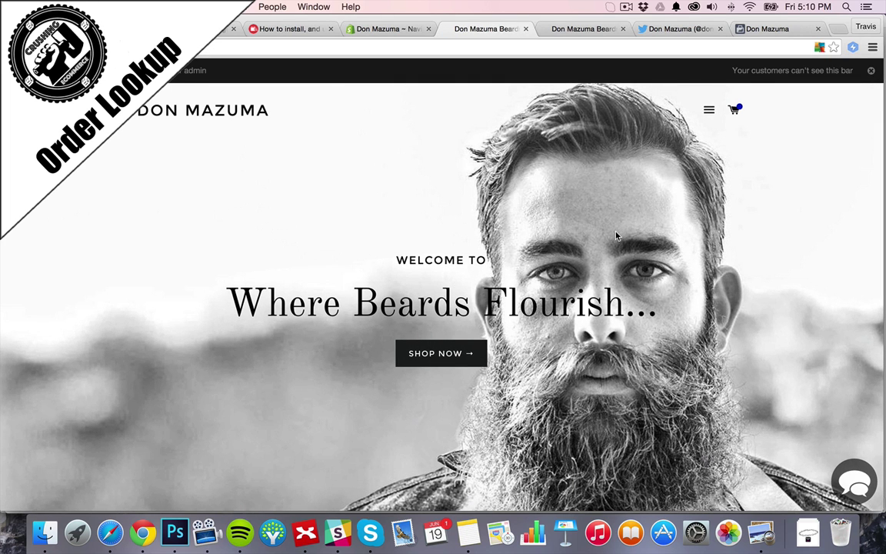
left_click(708, 110)
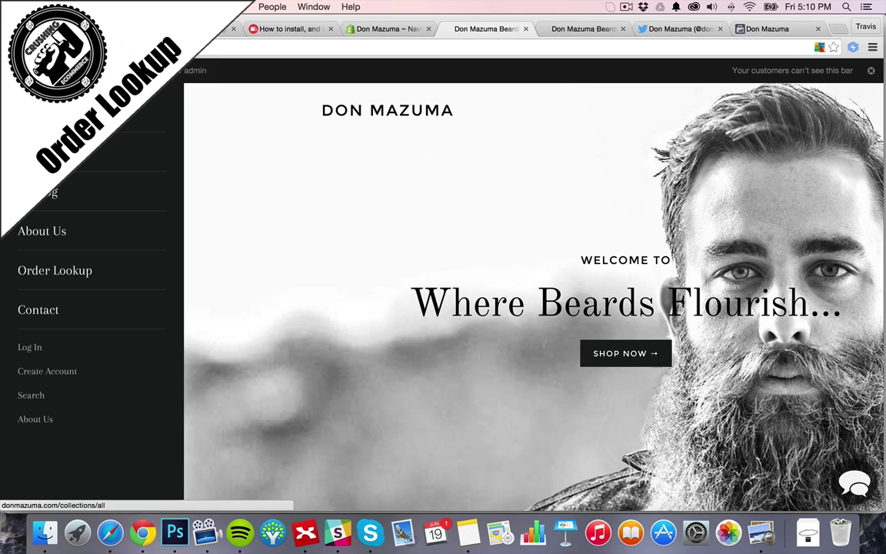
left_click(731, 93)
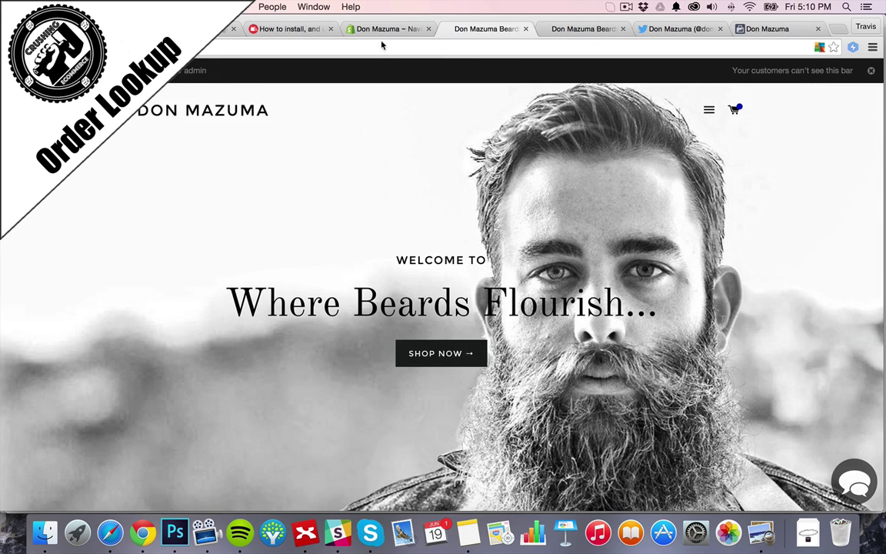
left_click(708, 109)
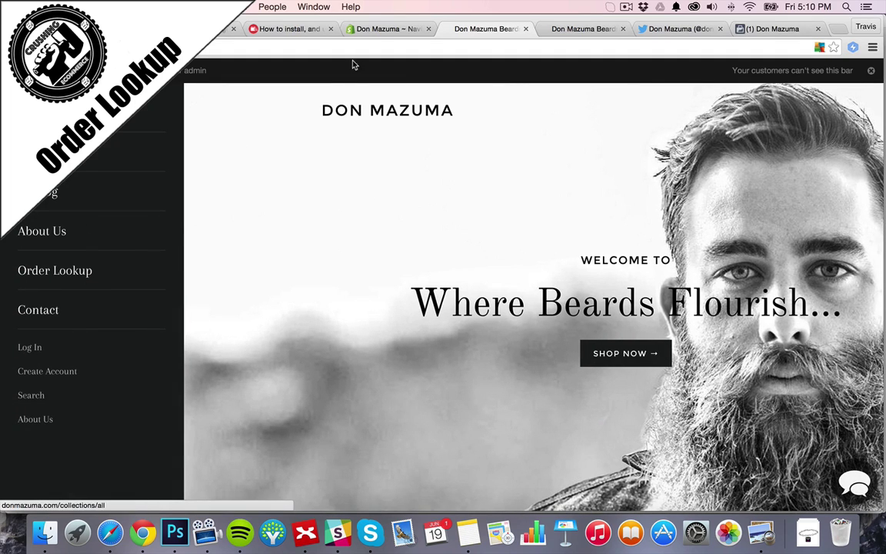
Rename the Main Menu links About Us to About and Catalog to Shop
left_click(386, 30)
left_click_drag(432, 332, 369, 307)
key("BackSpace")
type("Shop")
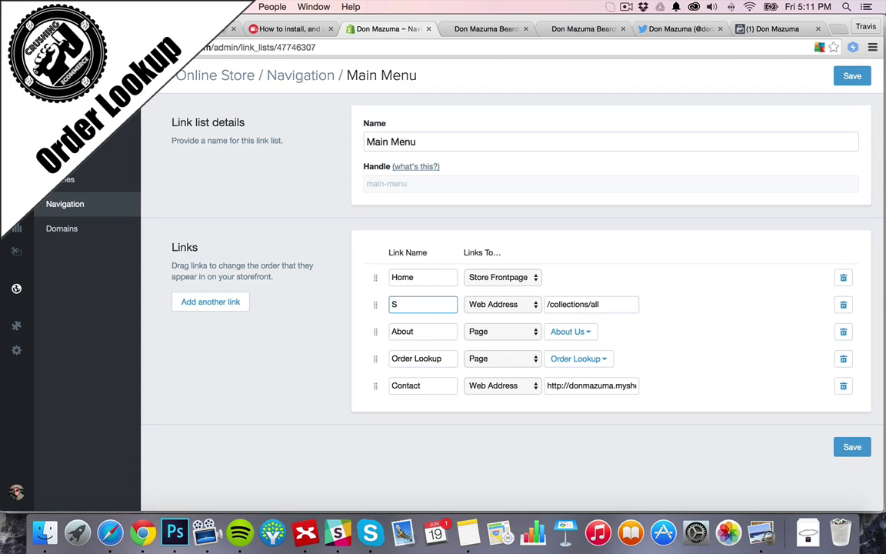
Save the renamed Main Menu and reload the storefront to show the updated header
left_click(852, 447)
left_click(484, 29)
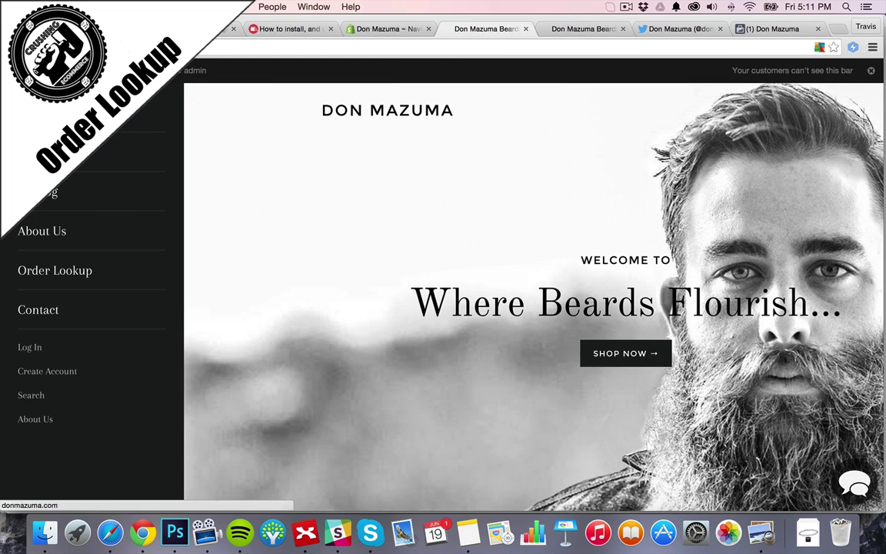
left_click(54, 270)
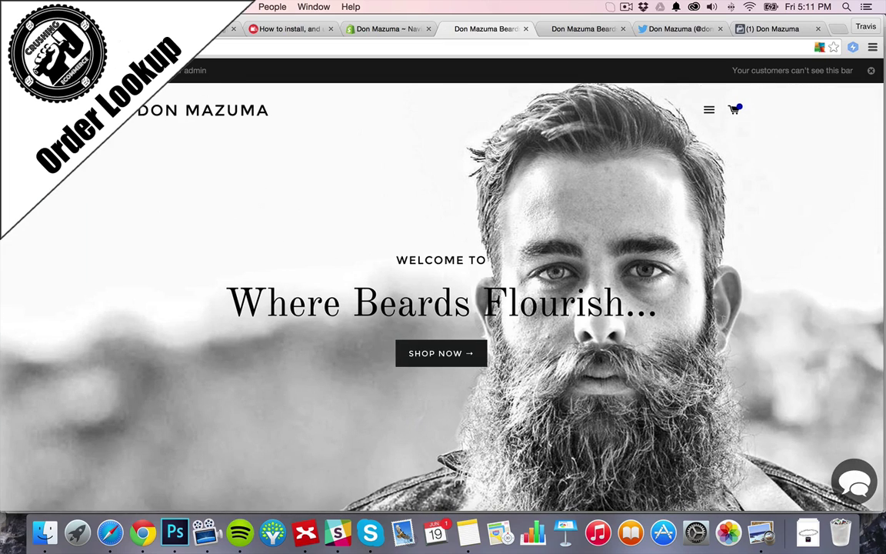
key("super+r")
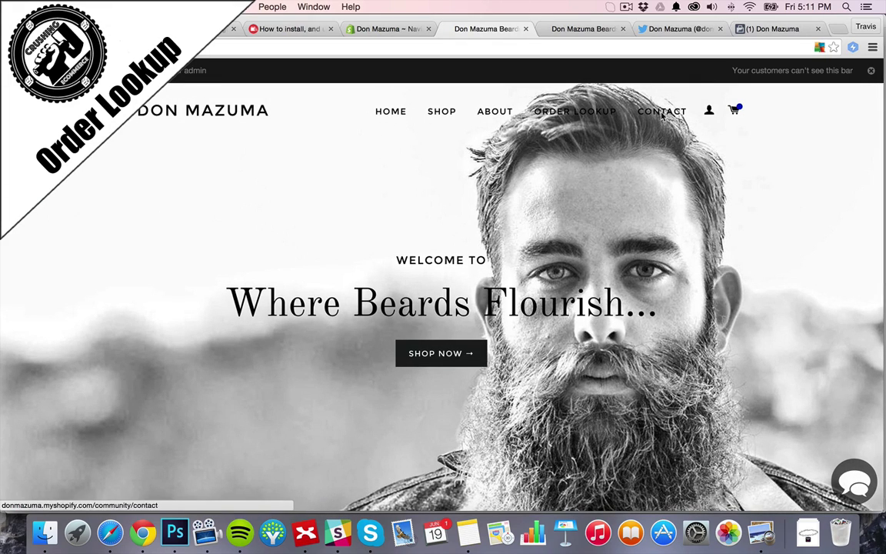
Test the ORDER LOOKUP header link's form, then go back to the HOME page
left_click(597, 114)
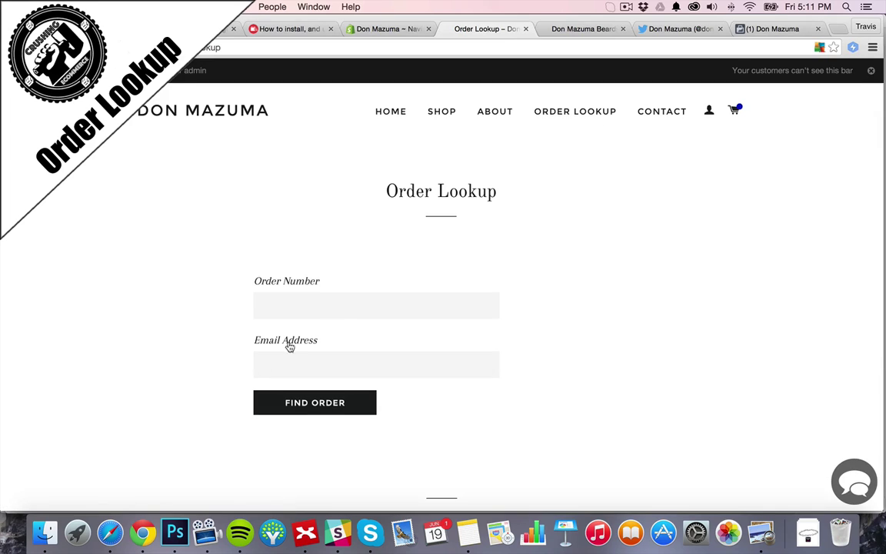
left_click(342, 304)
left_click(296, 368)
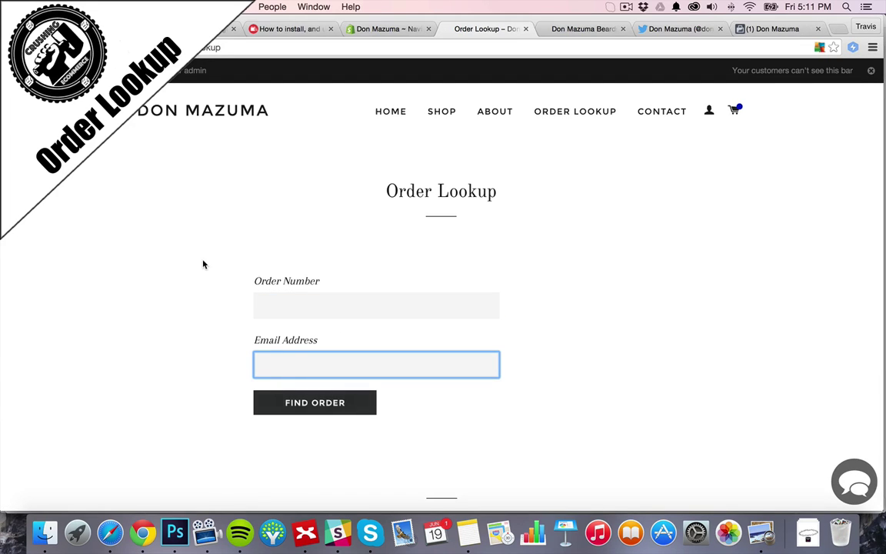
scroll(199, 265, "down", 2)
scroll(199, 260, "down", 1)
scroll(200, 256, "up", 3)
left_click(397, 114)
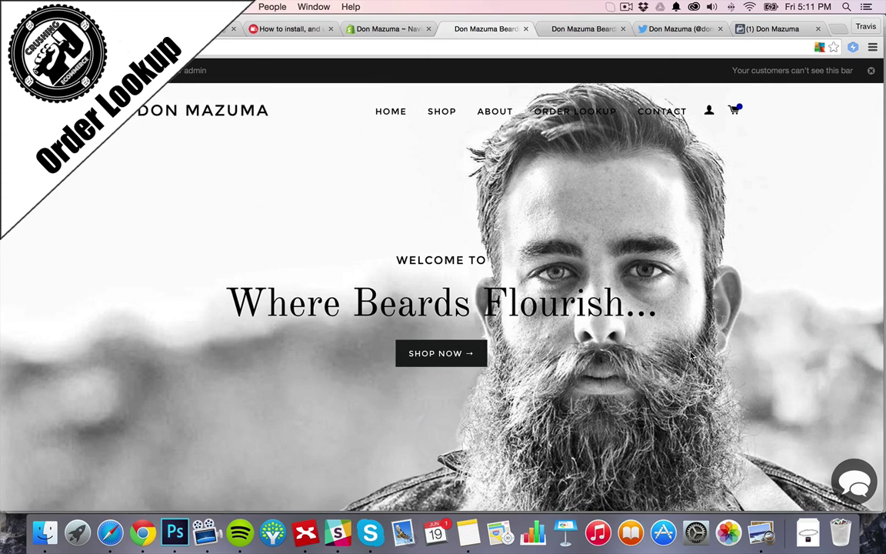